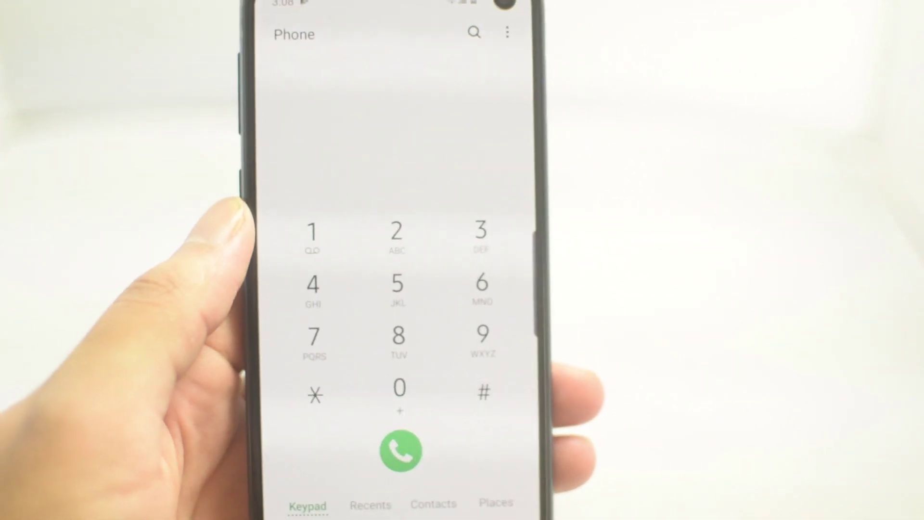
type("*")
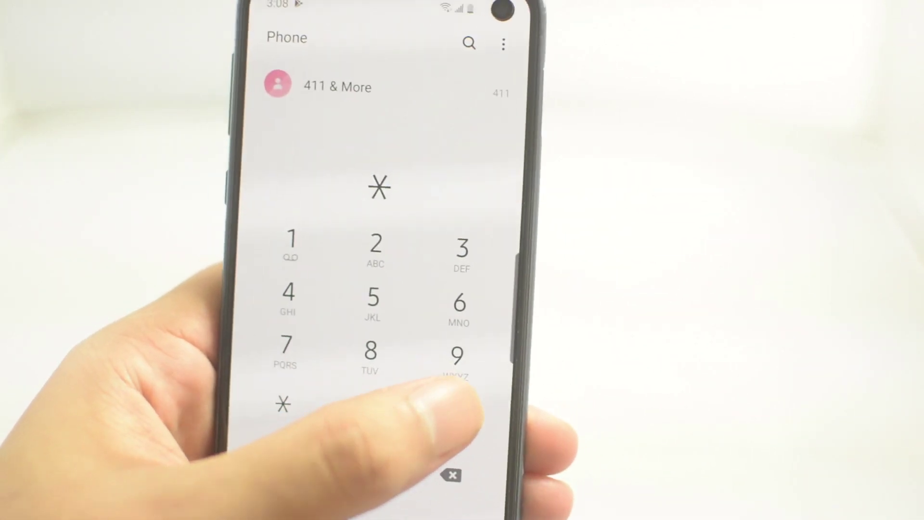
type("#06")
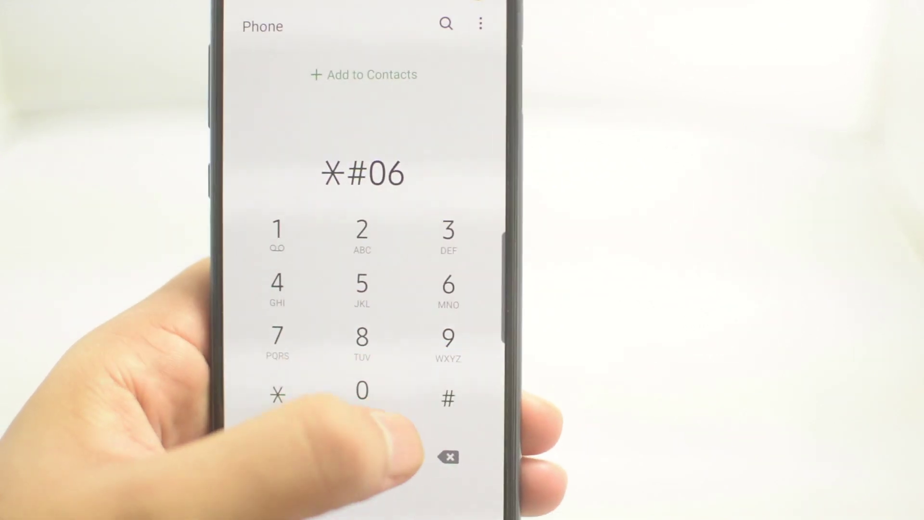
type("#")
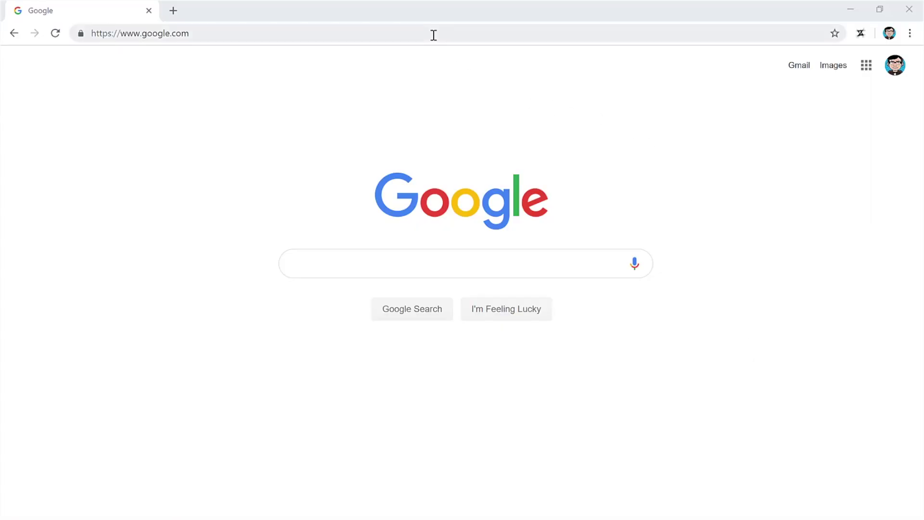
Step: Load store.unlockboot.com, choose the Samsung Remote Unlock ANY Model service, and autofill the IMEI
left_click(433, 34)
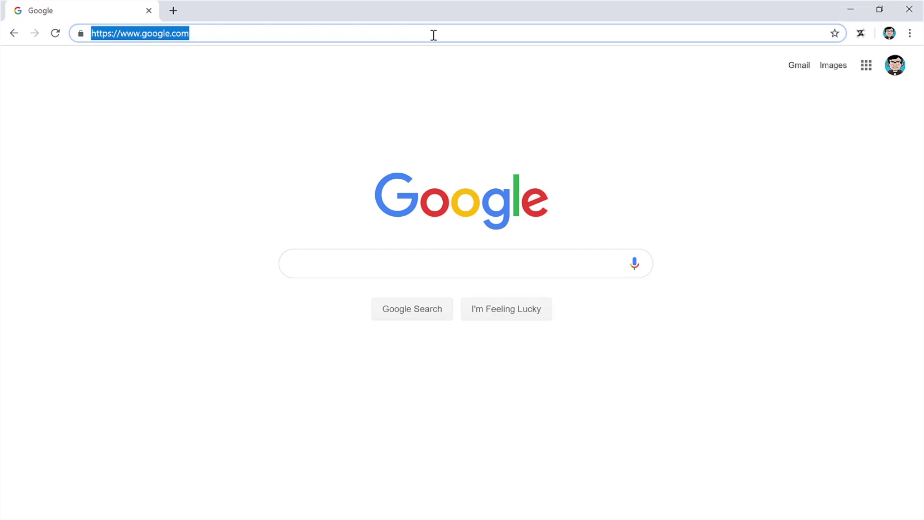
type("store.unlockboot")
key("Return")
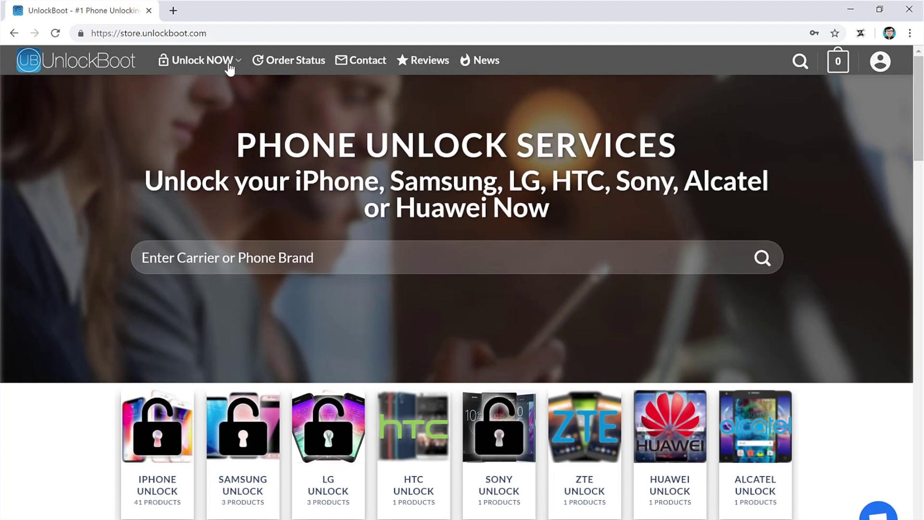
mouse_move(199, 61)
left_click(230, 68)
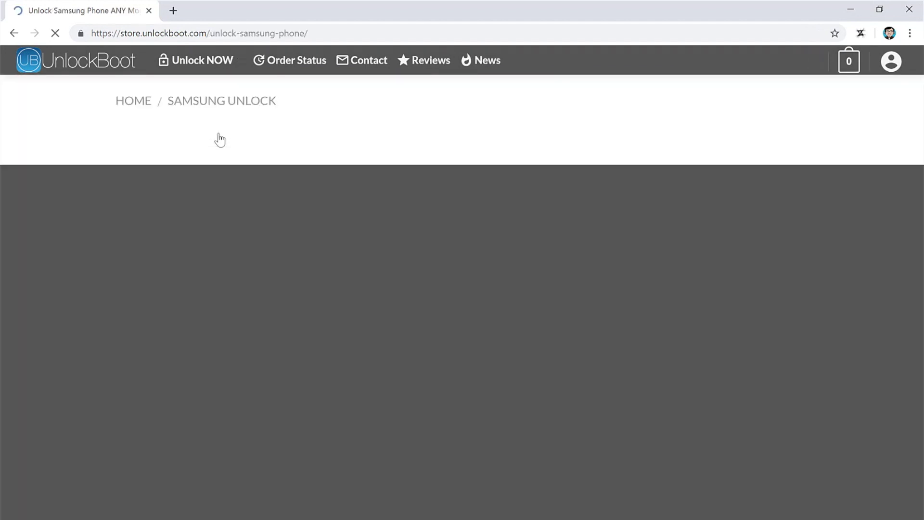
scroll(547, 282, "down", 1)
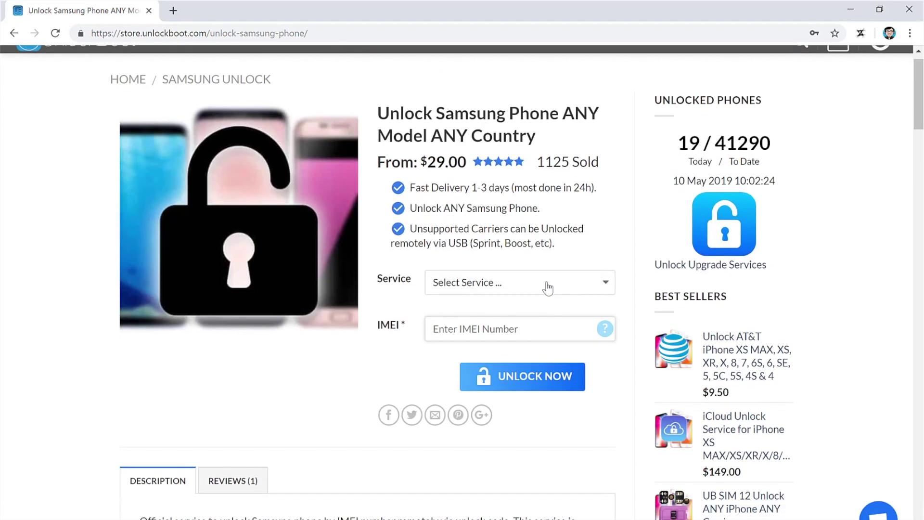
left_click(552, 282)
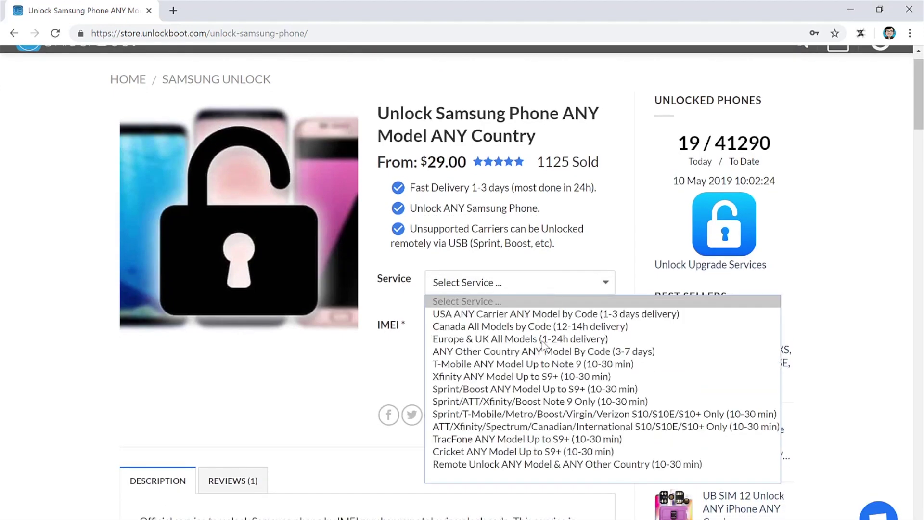
left_click(548, 465)
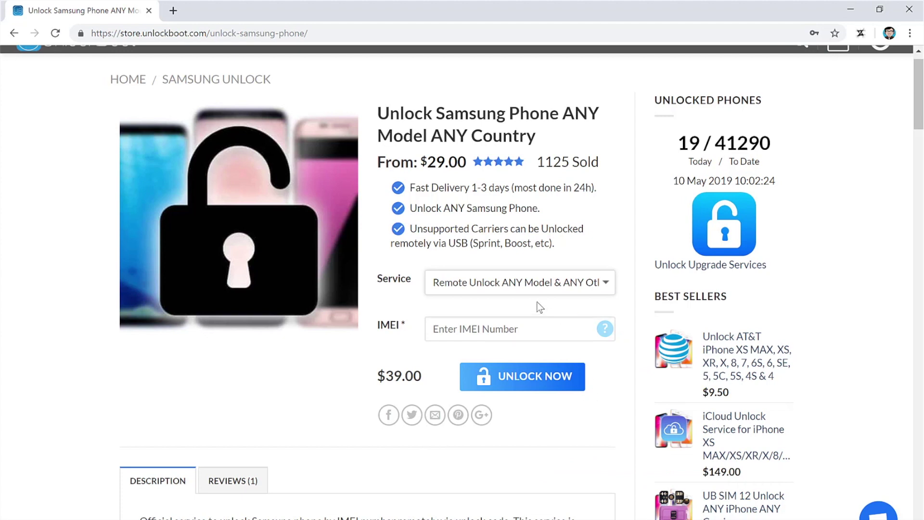
left_click(511, 359)
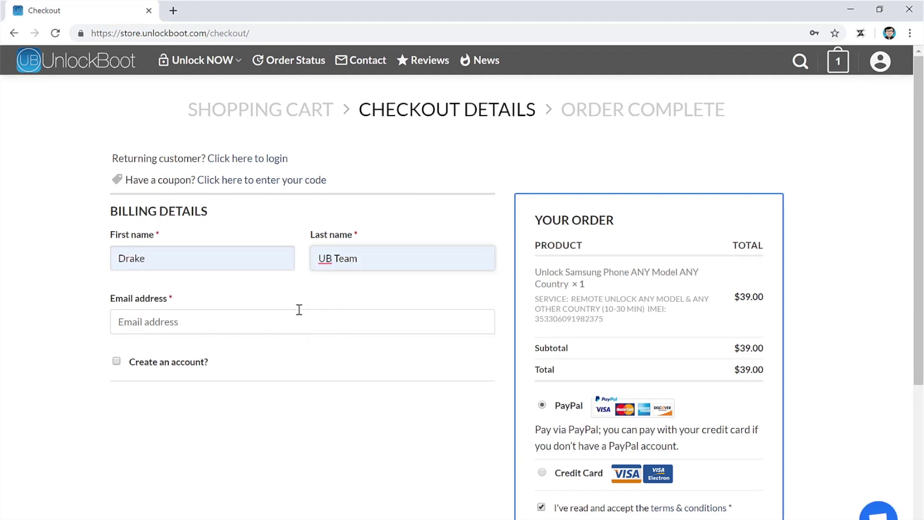
Step: Autofill the billing email and submit the $39.00 Samsung unlock order for payment
left_click(218, 361)
scroll(629, 377, "down", 1)
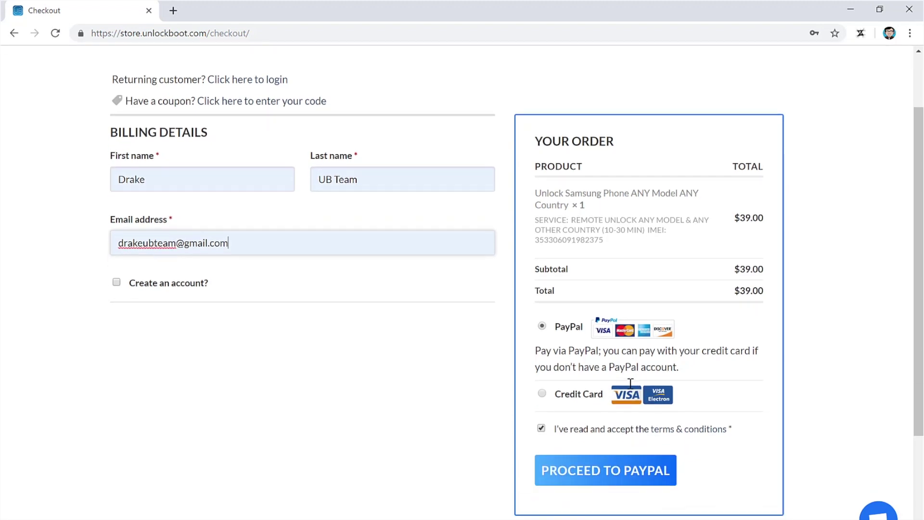
left_click(673, 471)
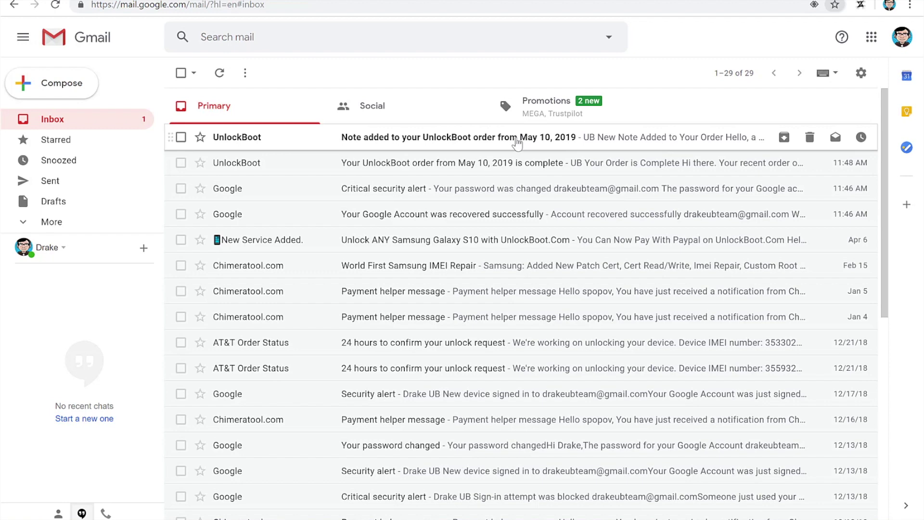
Step: Open the 'Note added to your UnlockBoot order' email showing the unlock code
left_click(517, 144)
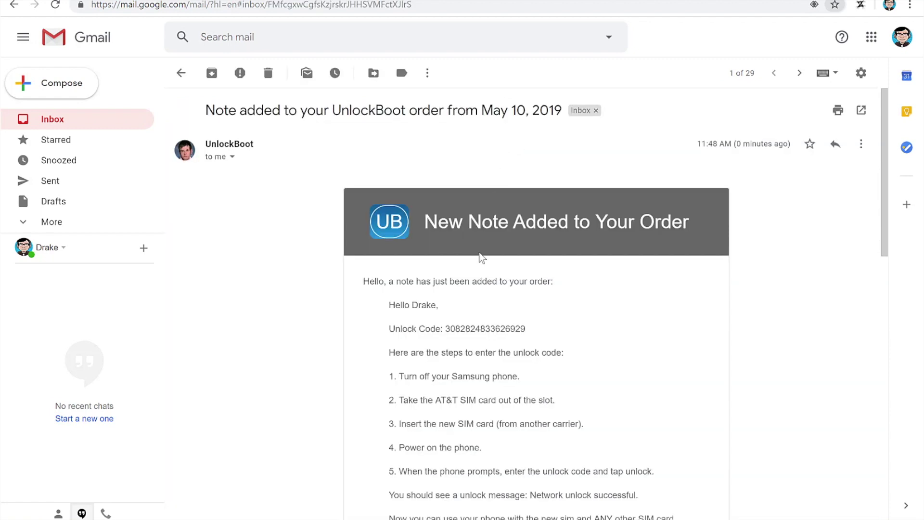
scroll(481, 257, "down", 1)
scroll(481, 258, "down", 1)
scroll(481, 259, "down", 1)
scroll(481, 260, "down", 1)
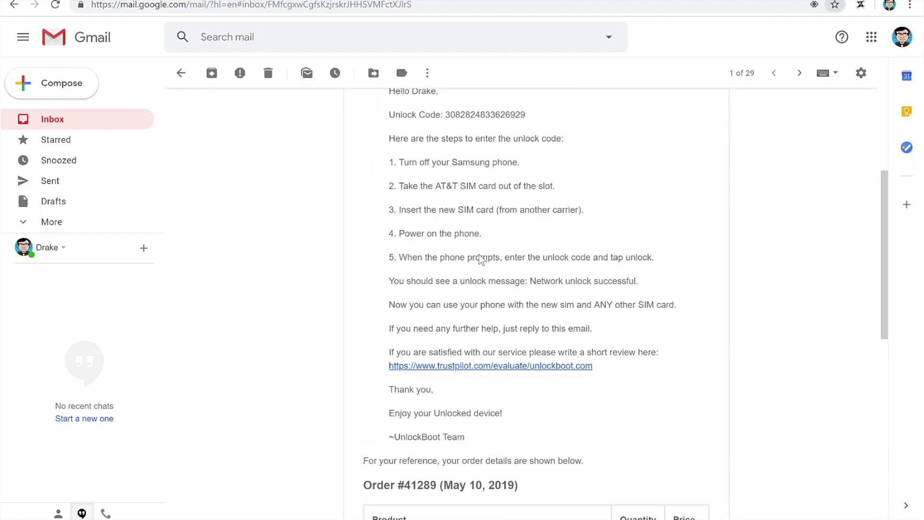
left_click(491, 184)
scroll(506, 231, "up", 1)
scroll(512, 227, "up", 1)
scroll(511, 230, "up", 1)
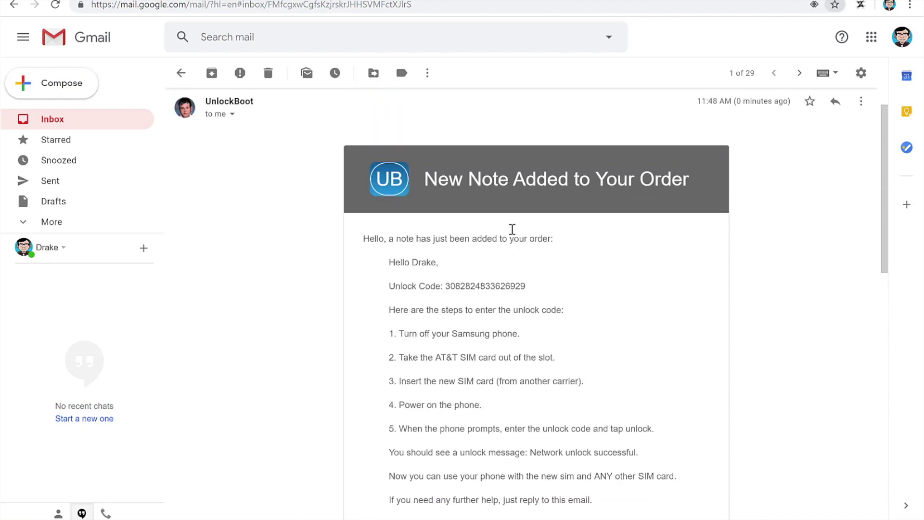
scroll(510, 230, "down", 1)
scroll(510, 231, "up", 1)
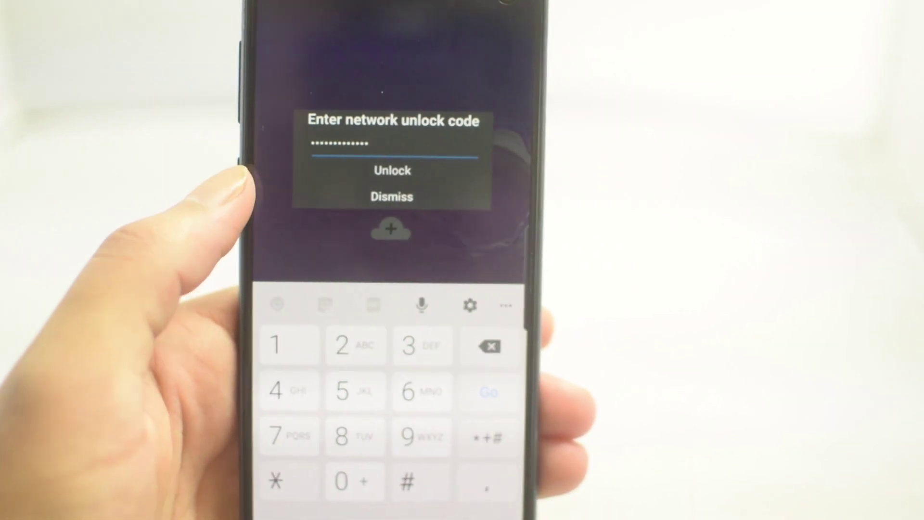
Step: Submit the typed network unlock code on the Galaxy S10 for verification
left_click(396, 173)
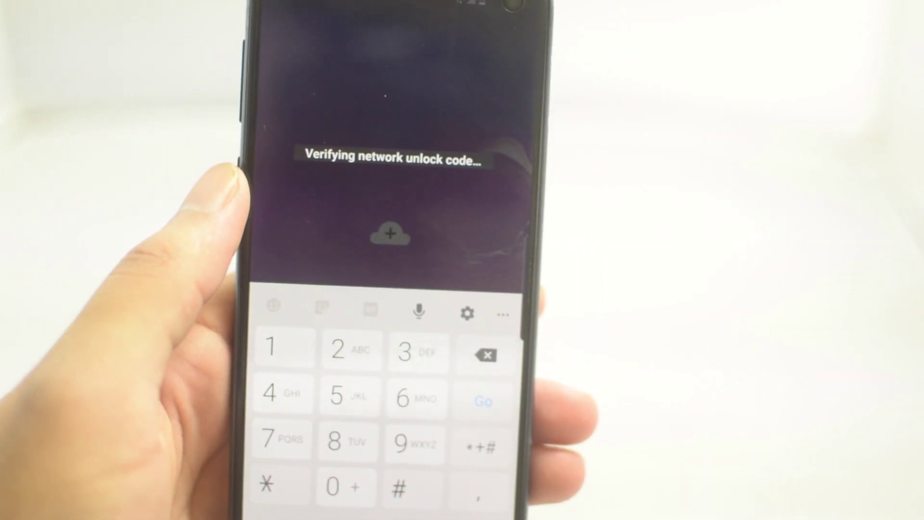